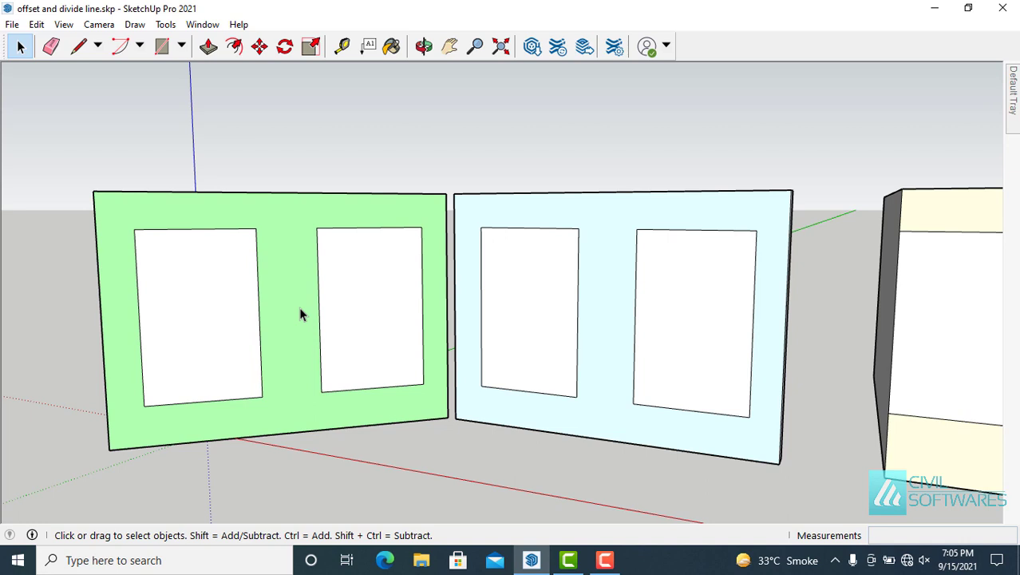
With Offset, inset the green panel's right opening 9" and add an outer outline around its left opening
left_click(234, 46)
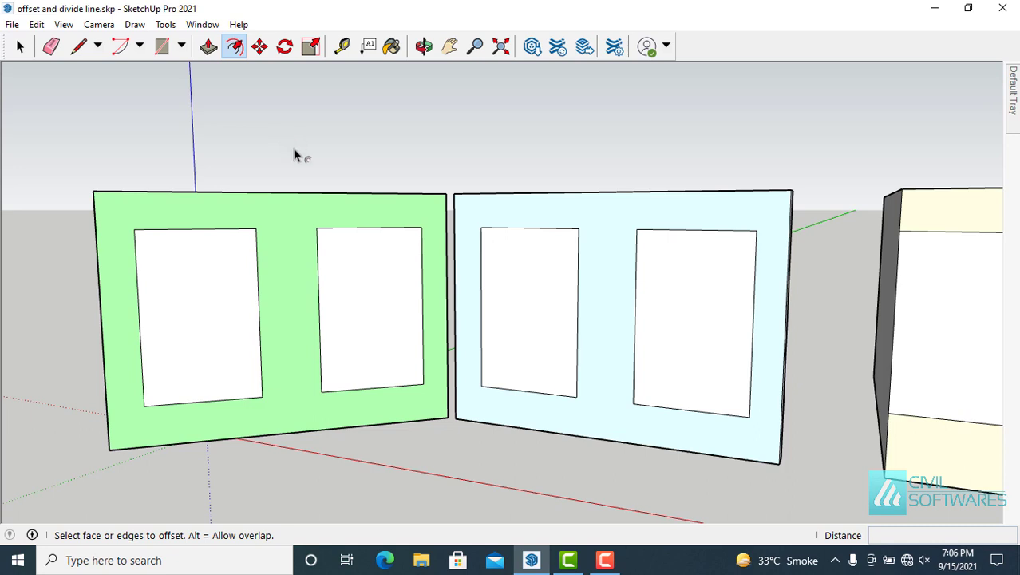
left_click(355, 298)
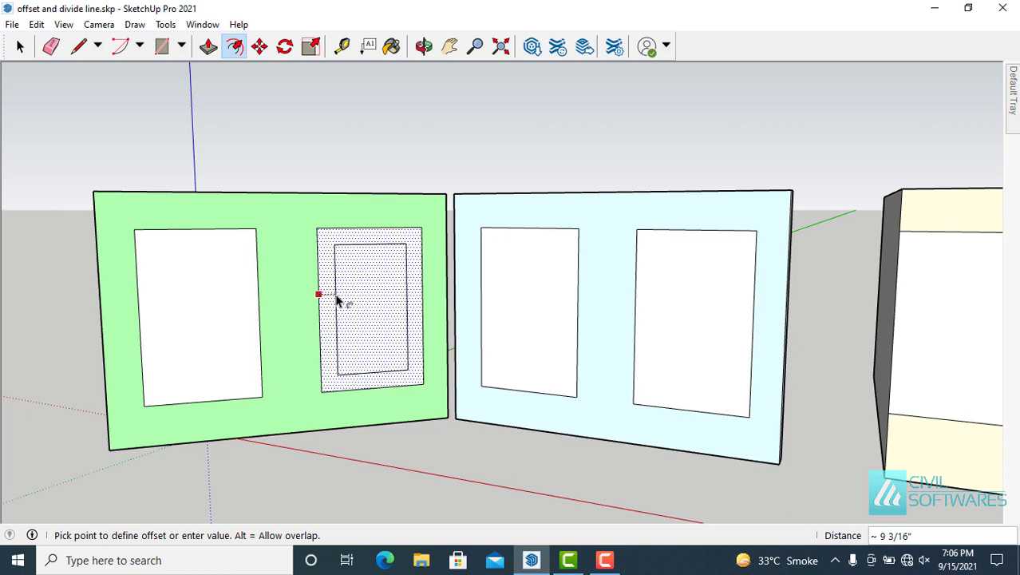
type("9")
key("Return")
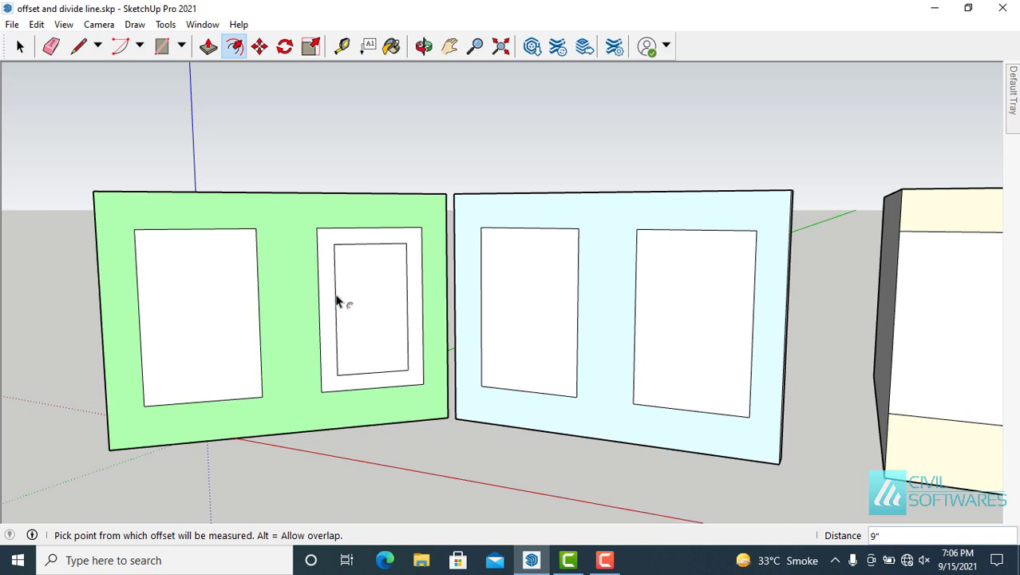
left_click(232, 295)
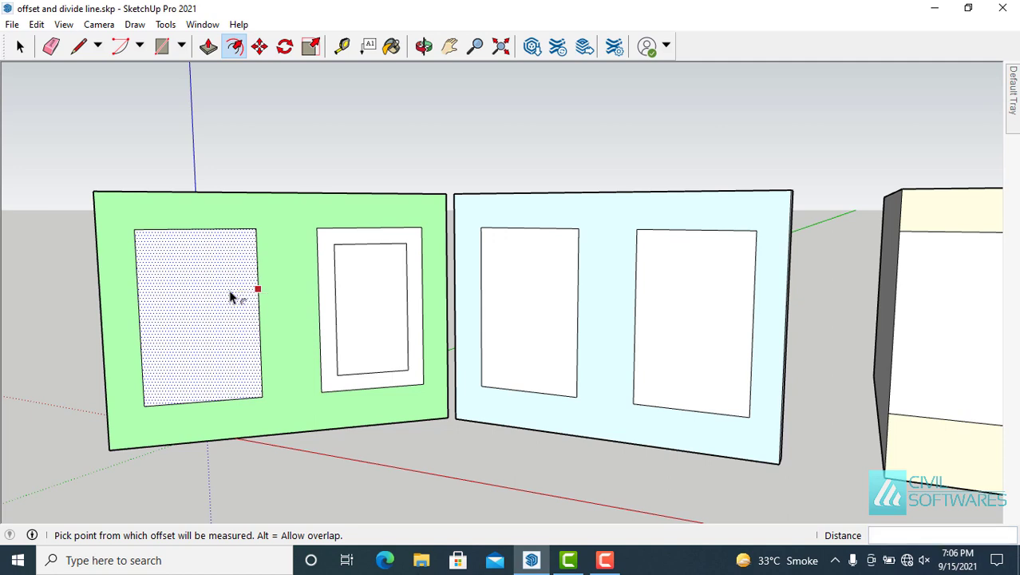
left_click(277, 302)
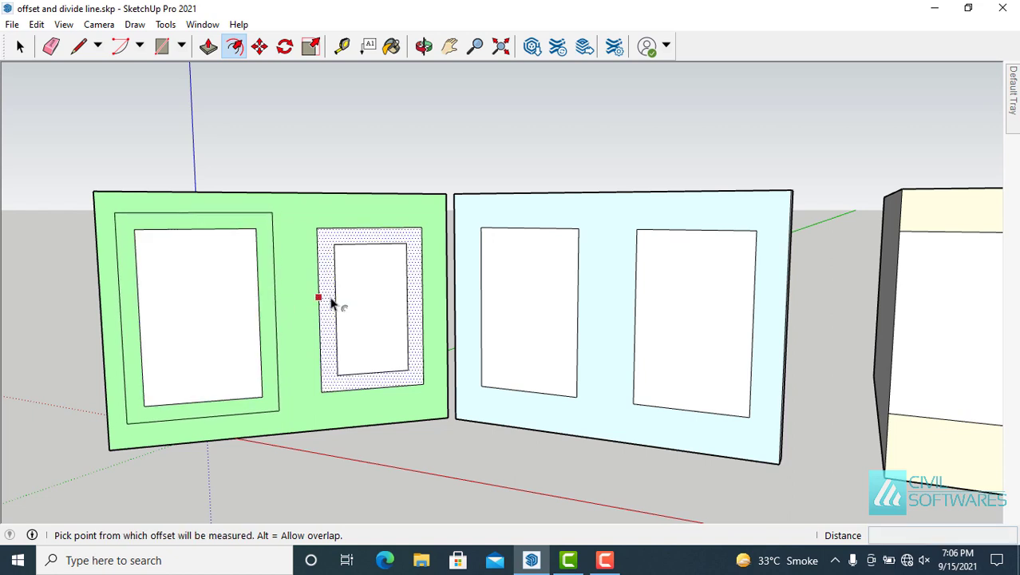
Offset the light-blue panel's left opening inward by 10"
left_click(501, 308)
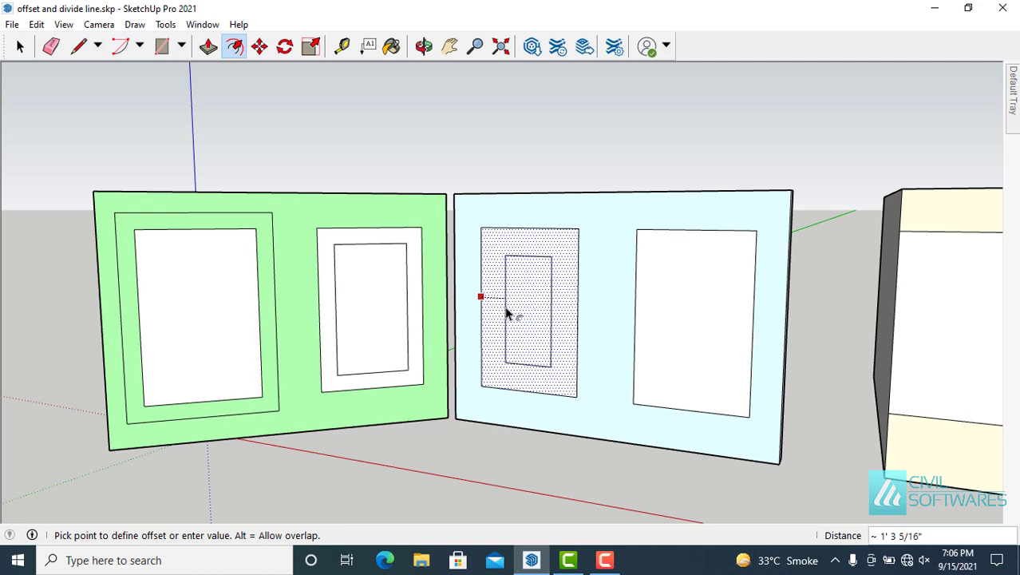
type("10")
key("Return")
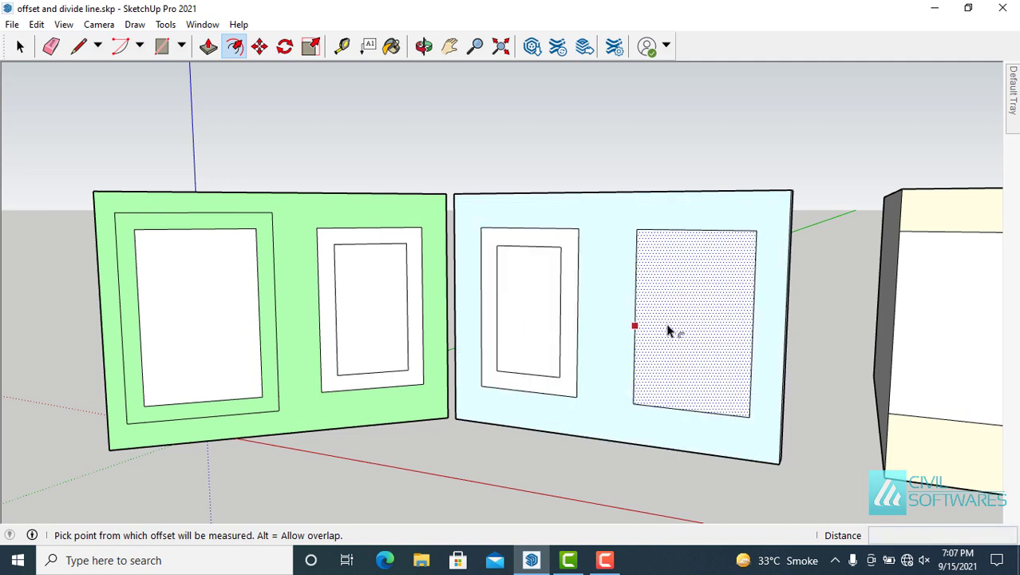
Offset the light-blue panel's right opening by 8", then return to the Select tool
left_click(668, 331)
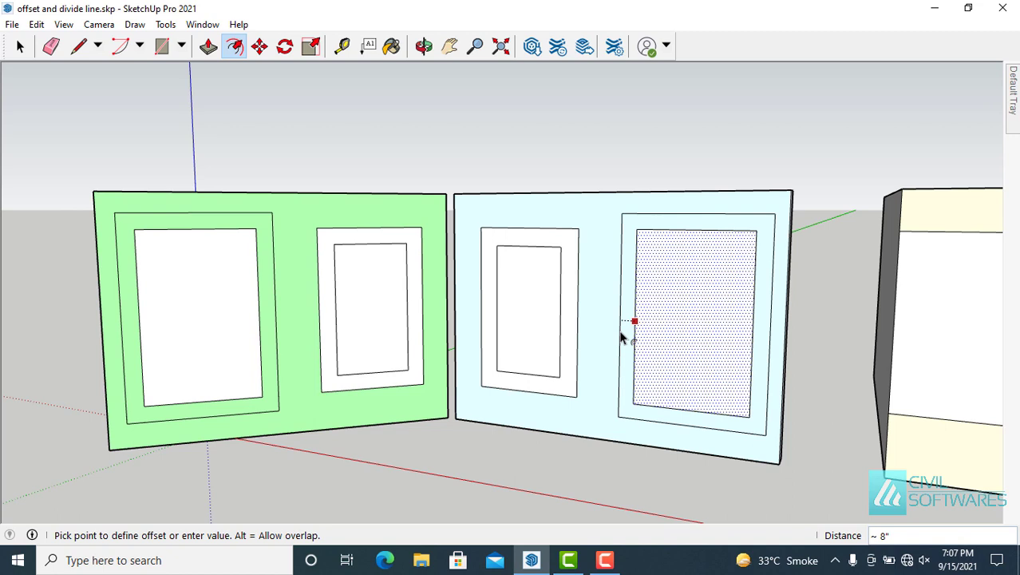
type("8")
key("Return")
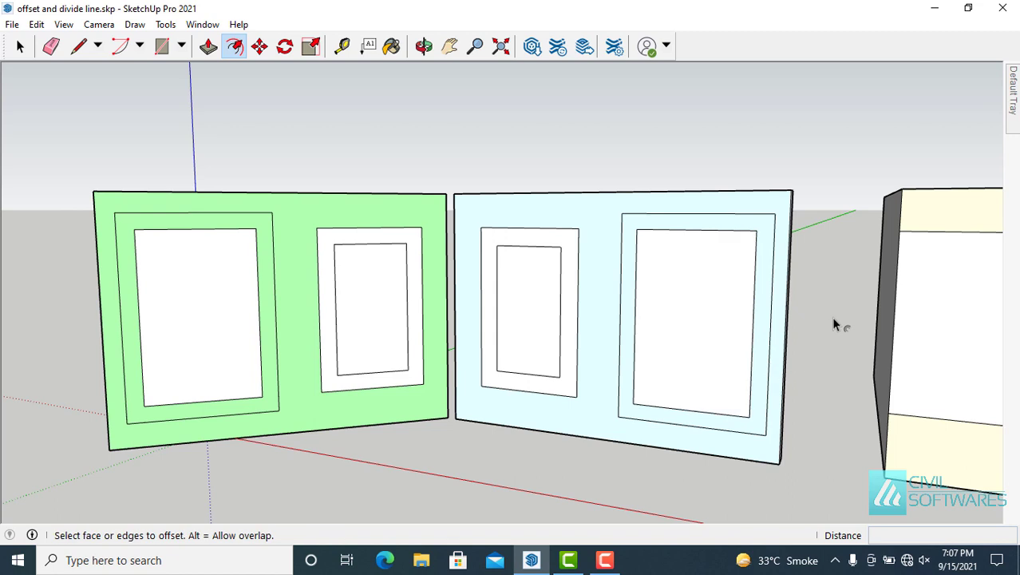
key("space")
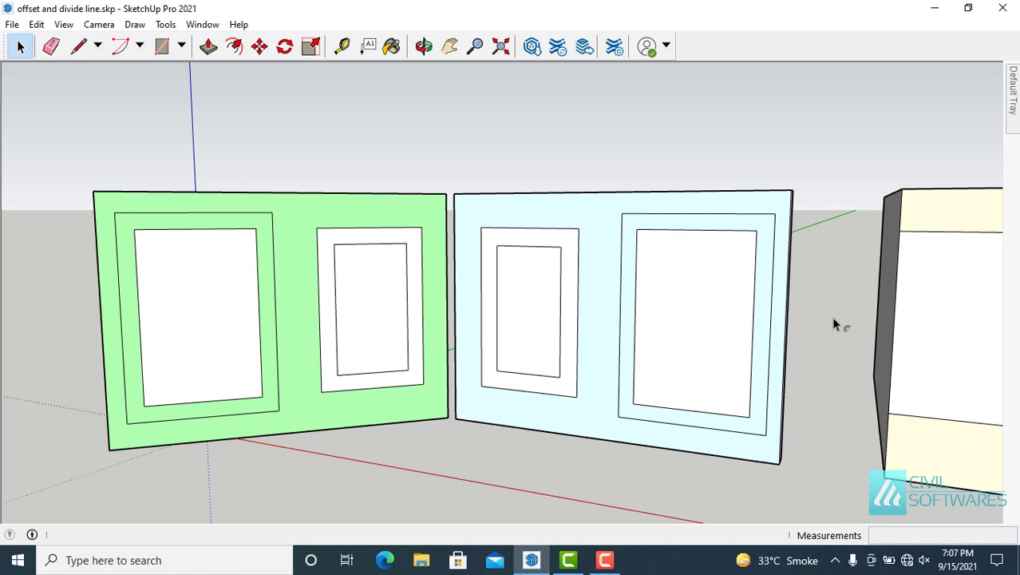
Zoom out, then zoom back in on the yellow wall strip at the right
scroll(786, 296, "down", 8)
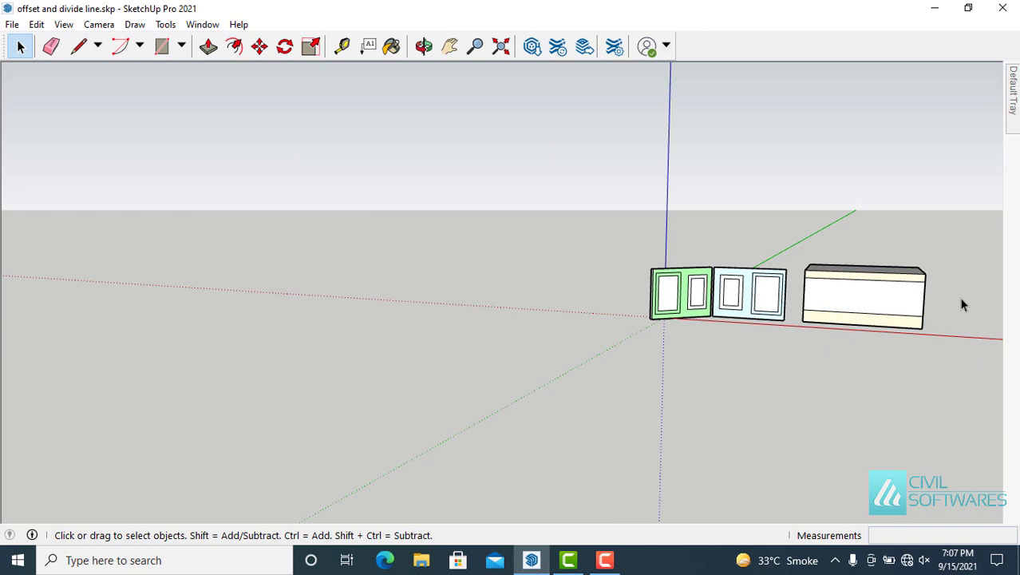
scroll(918, 305, "up", 8)
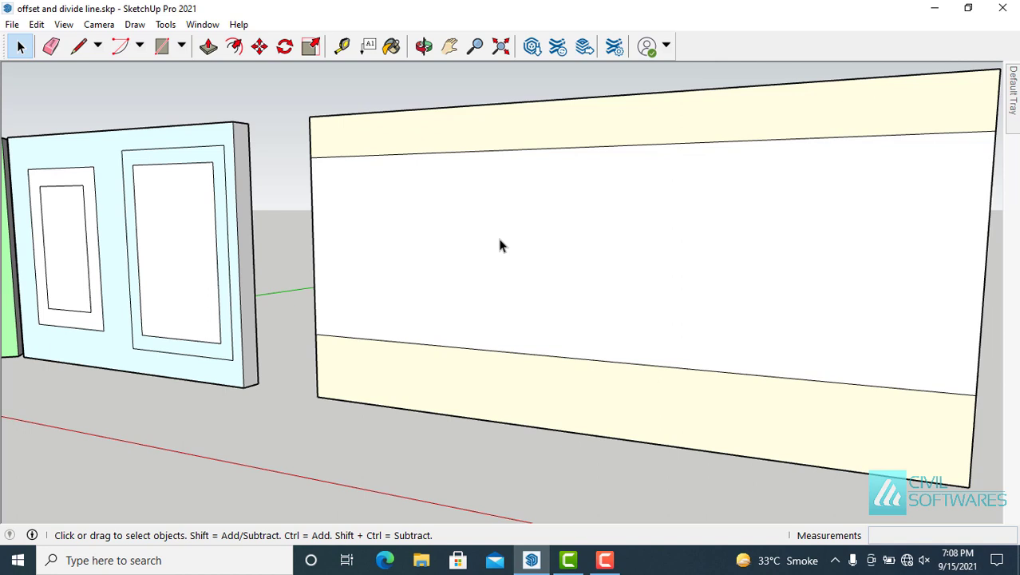
Use Divide on the yellow wall's lower horizontal edge to split it into 6 segments
left_click(519, 357)
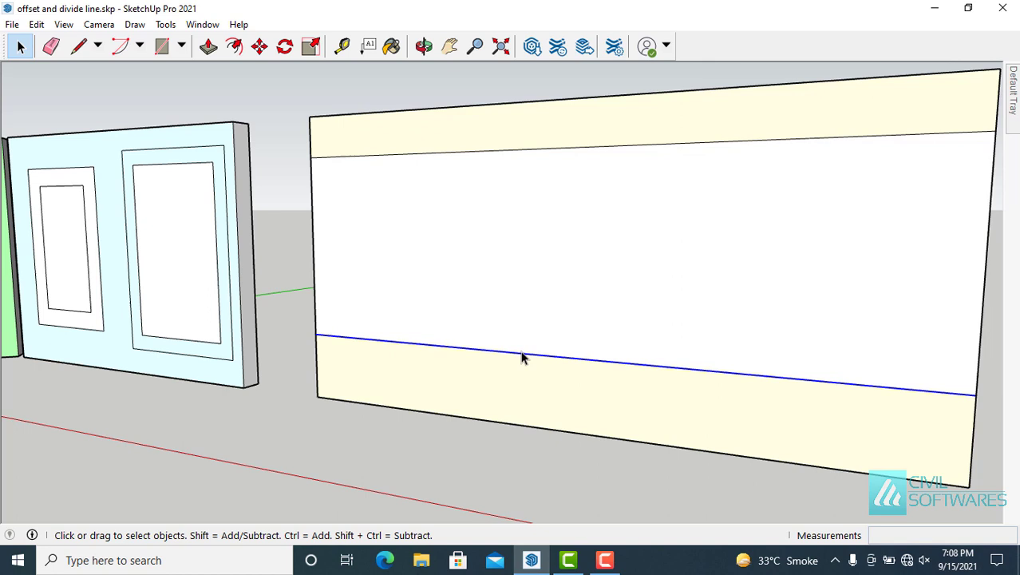
right_click(522, 356)
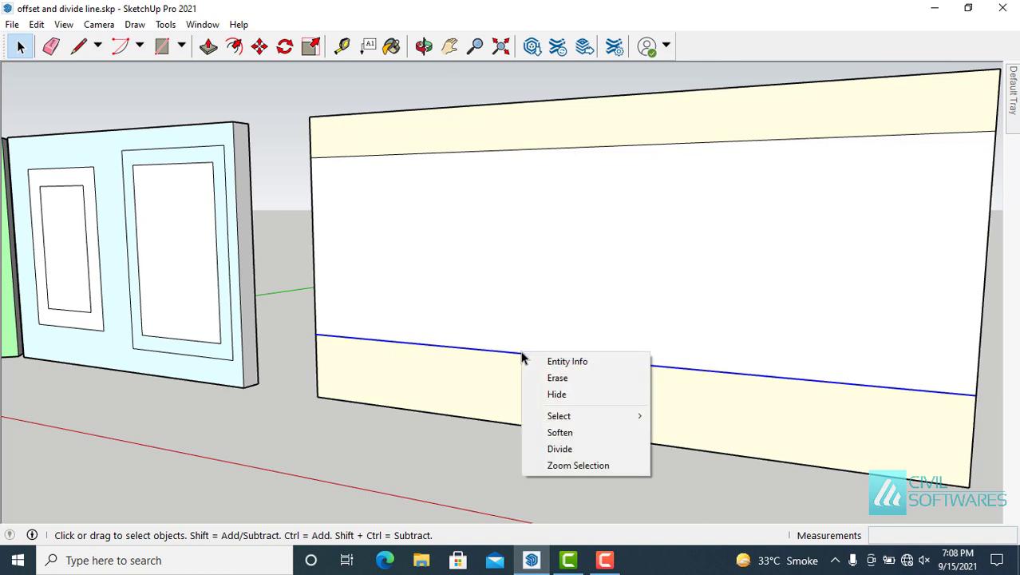
left_click(560, 448)
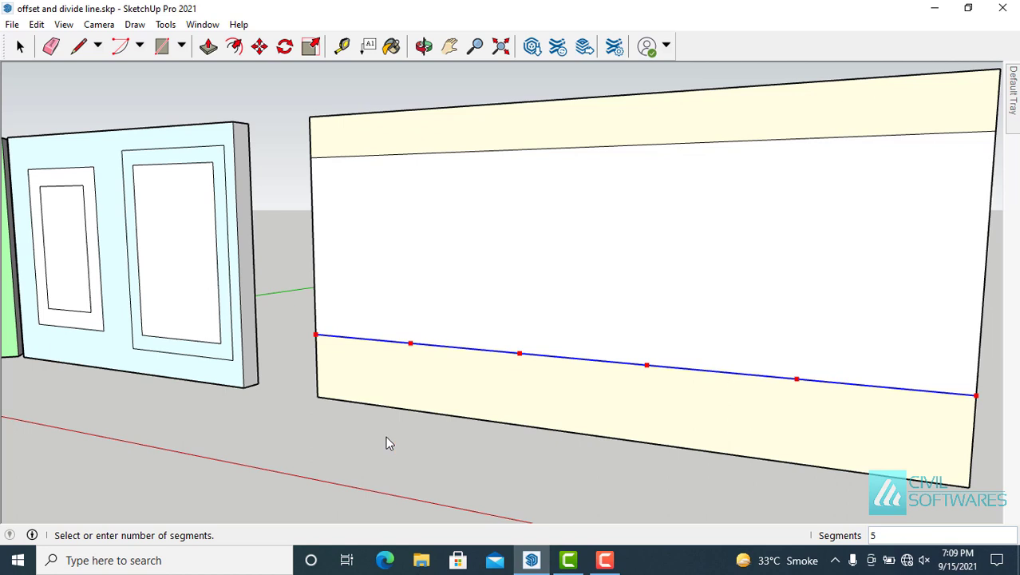
type("6")
key("Return")
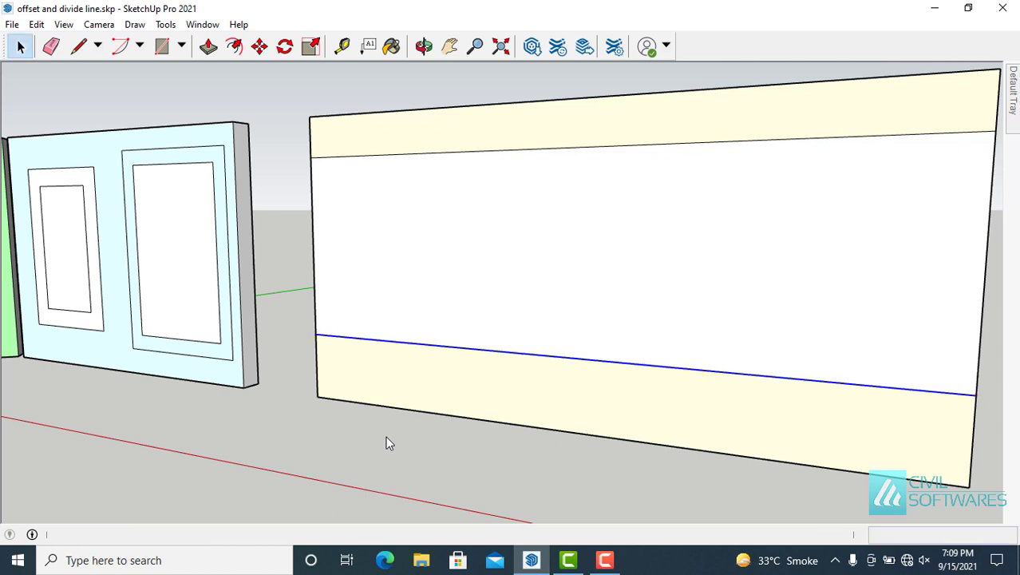
left_click(386, 437)
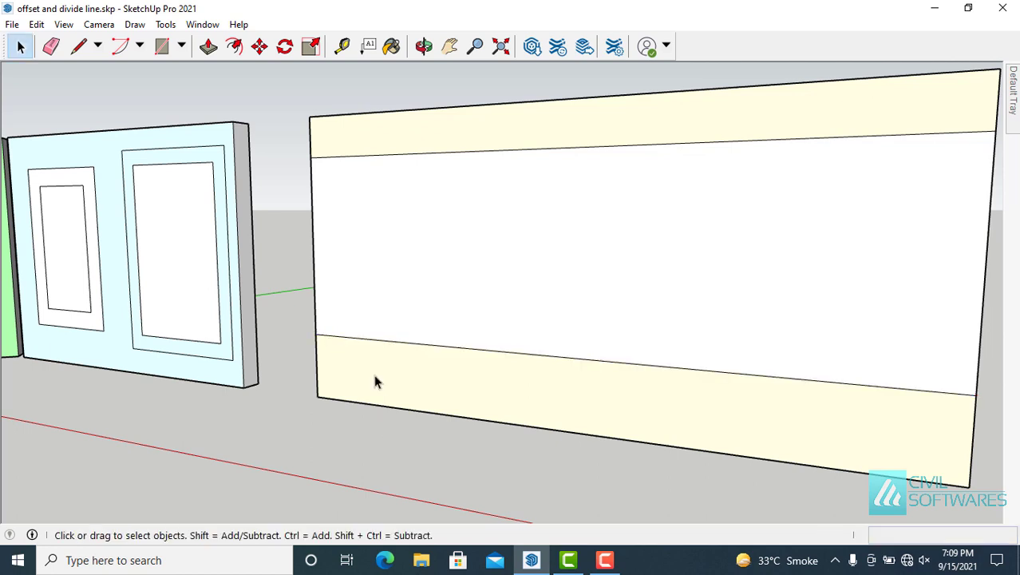
left_click(371, 338)
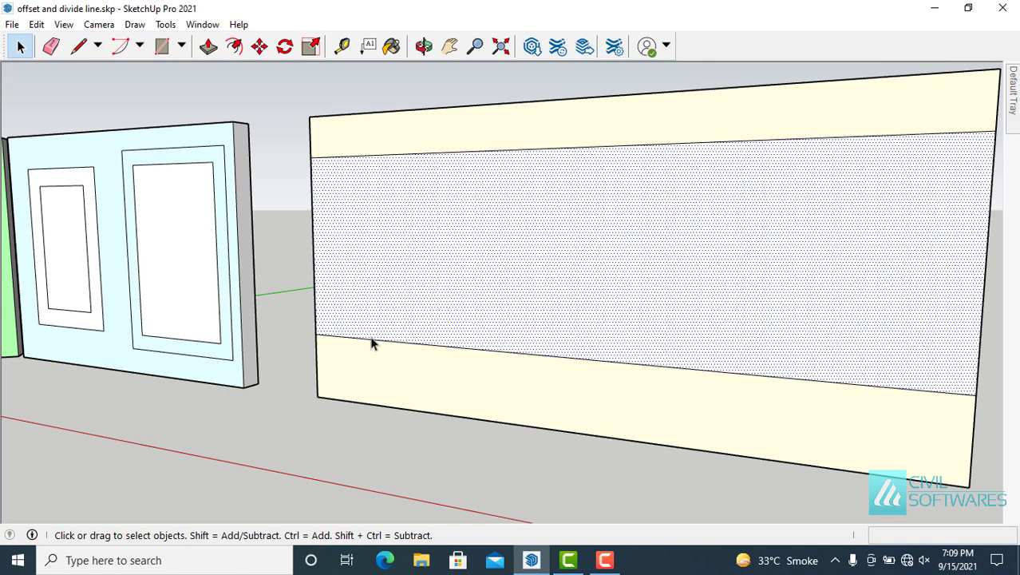
left_click(370, 340)
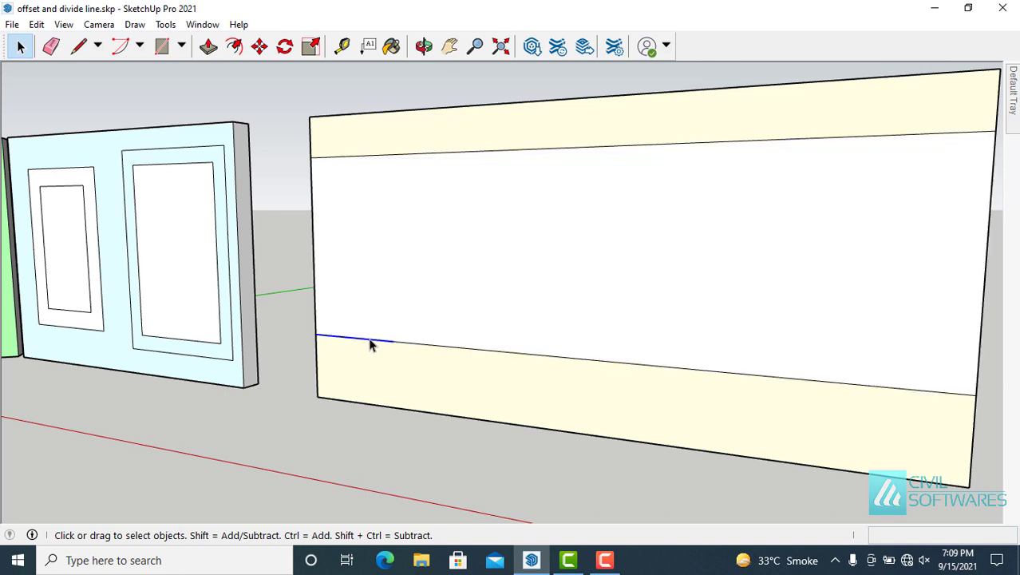
left_click(453, 351)
left_click(452, 352)
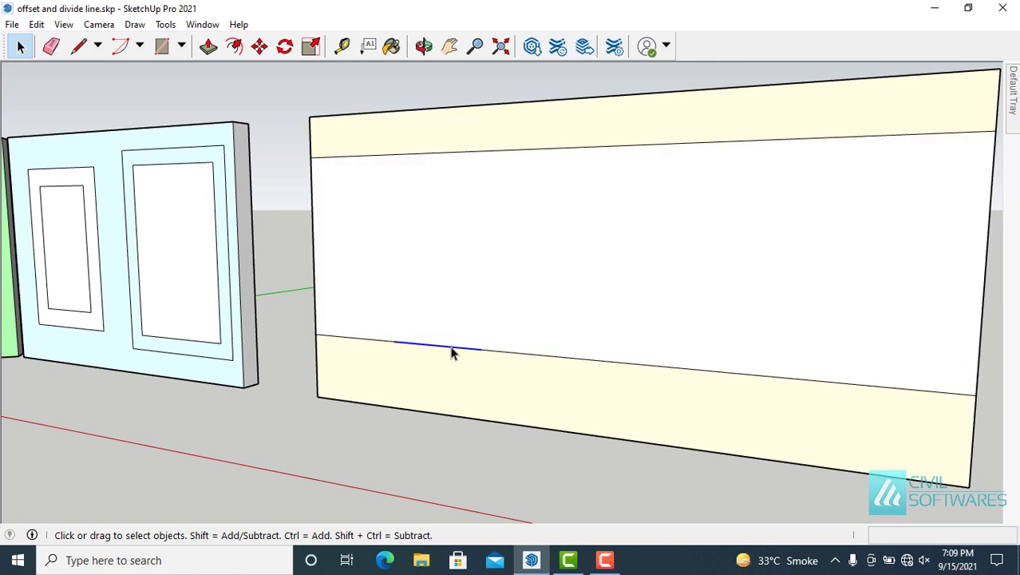
left_click(591, 360)
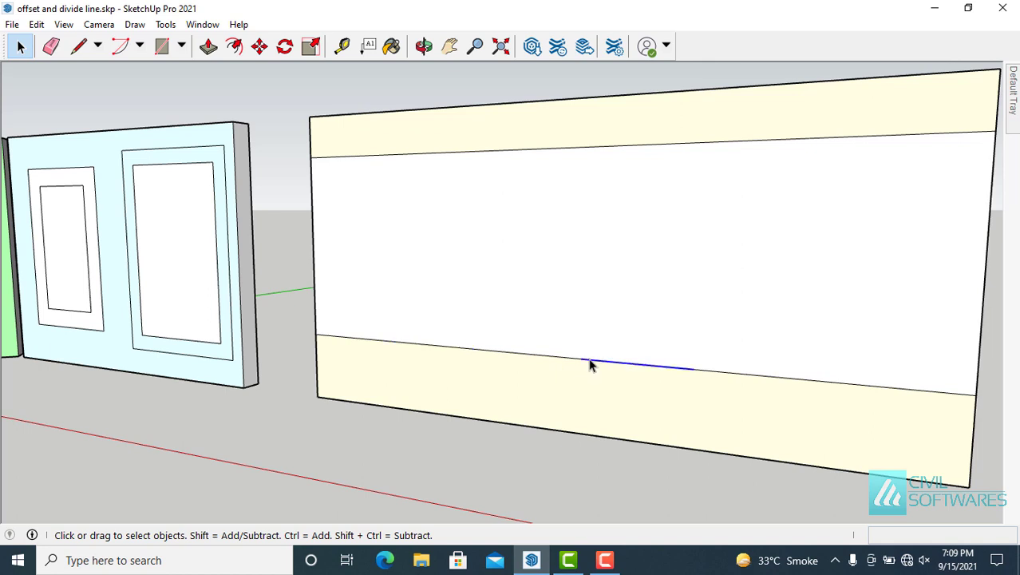
left_click(805, 381)
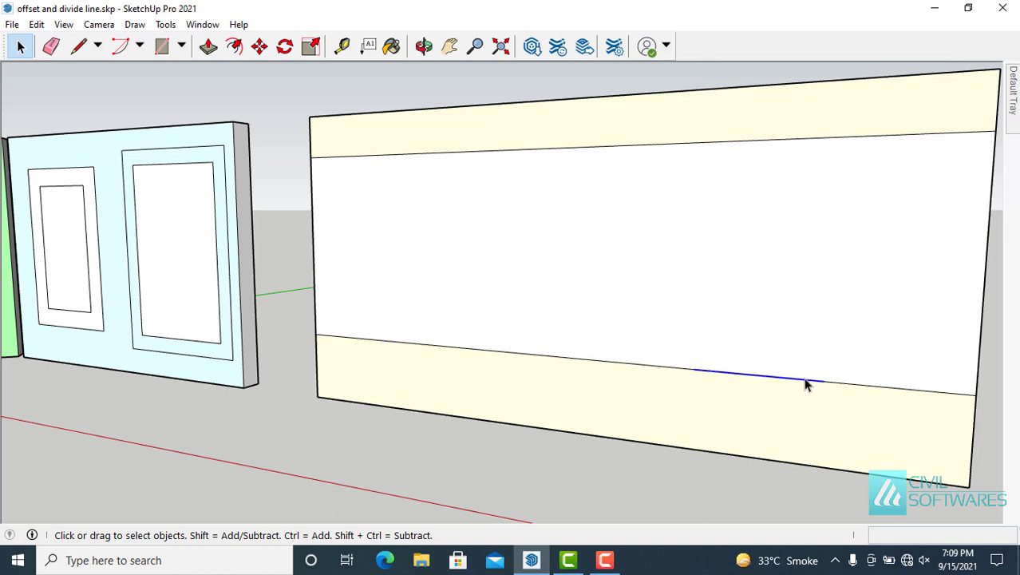
left_click(291, 360)
Draw five vertical lines across the white middle band, from its lower edge to its top edge
key("l")
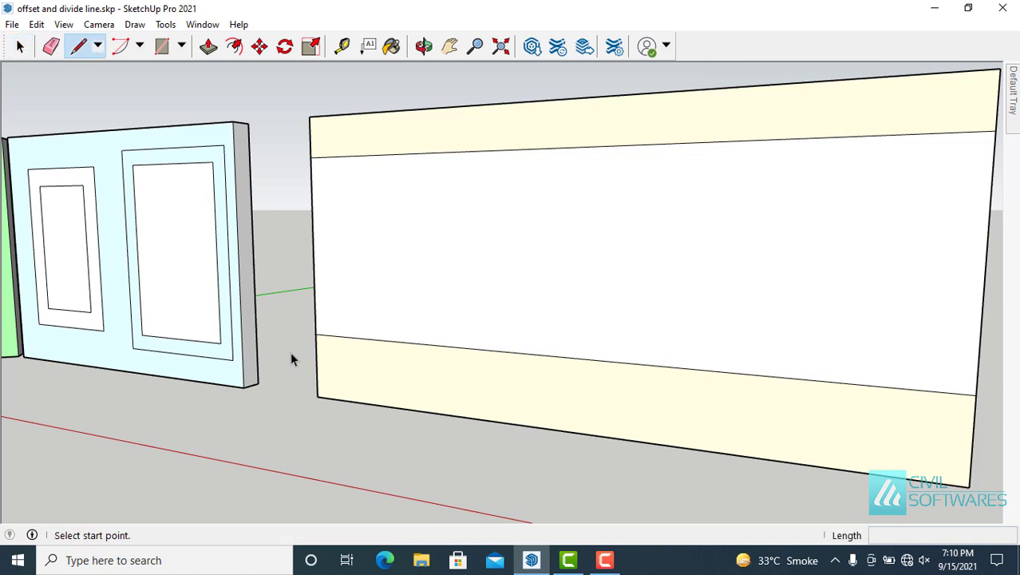
left_click(396, 340)
left_click(392, 154)
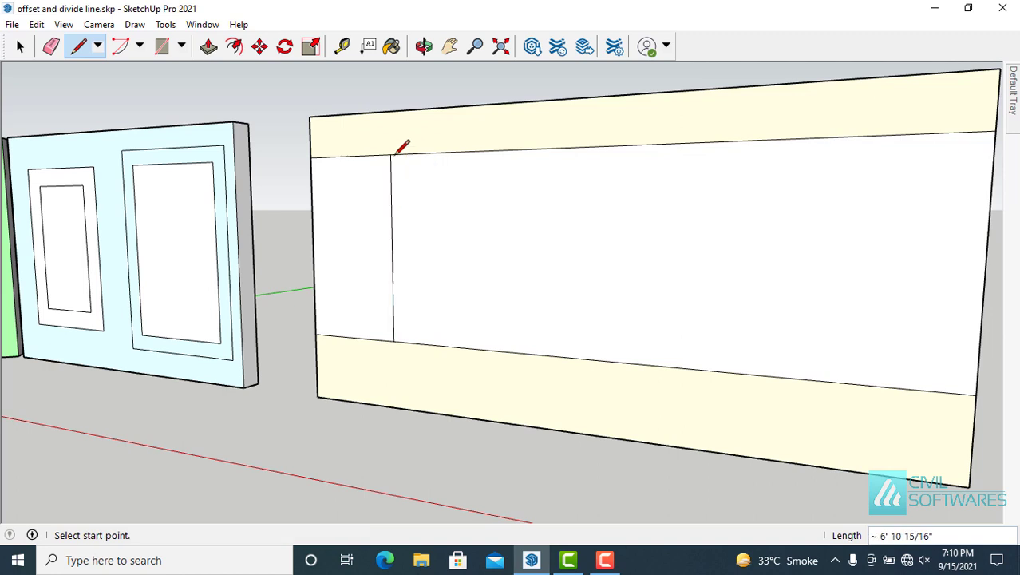
left_click(481, 349)
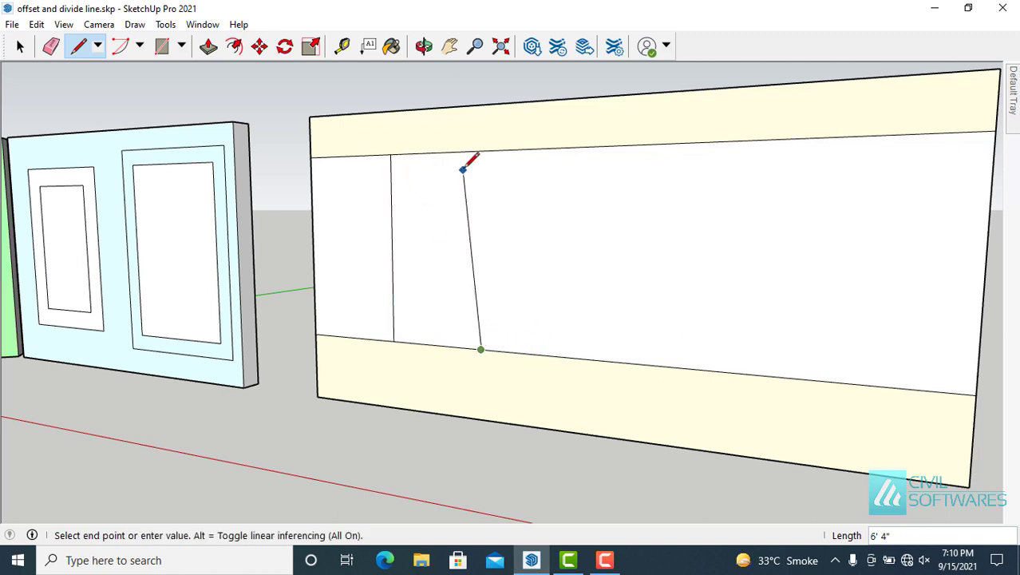
left_click(482, 151)
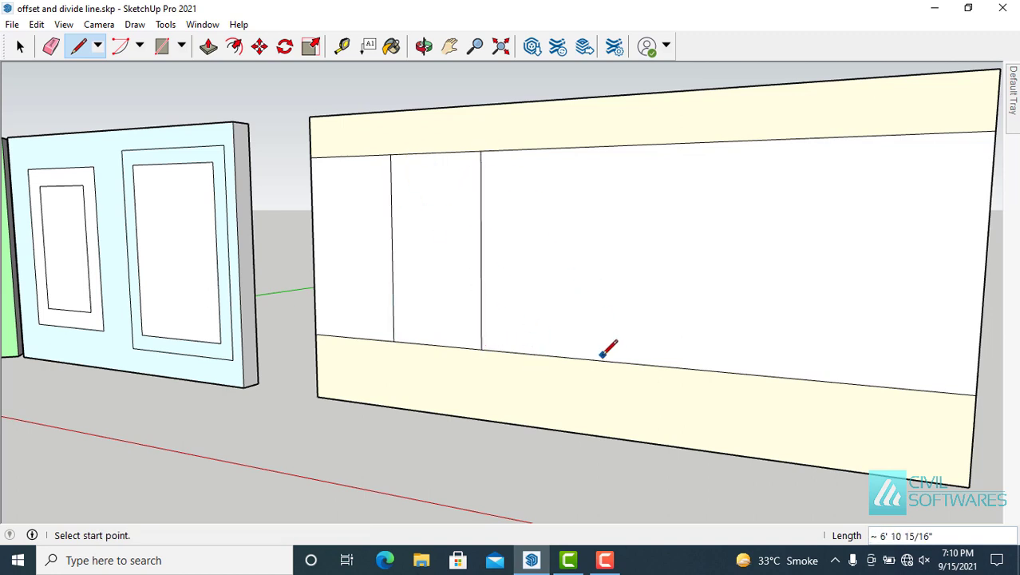
left_click(581, 358)
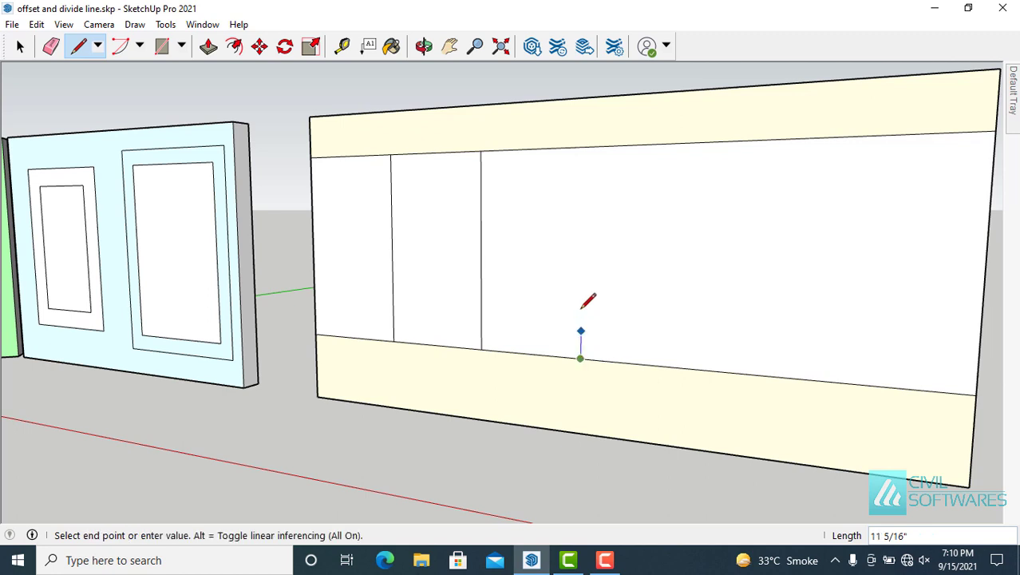
left_click(583, 148)
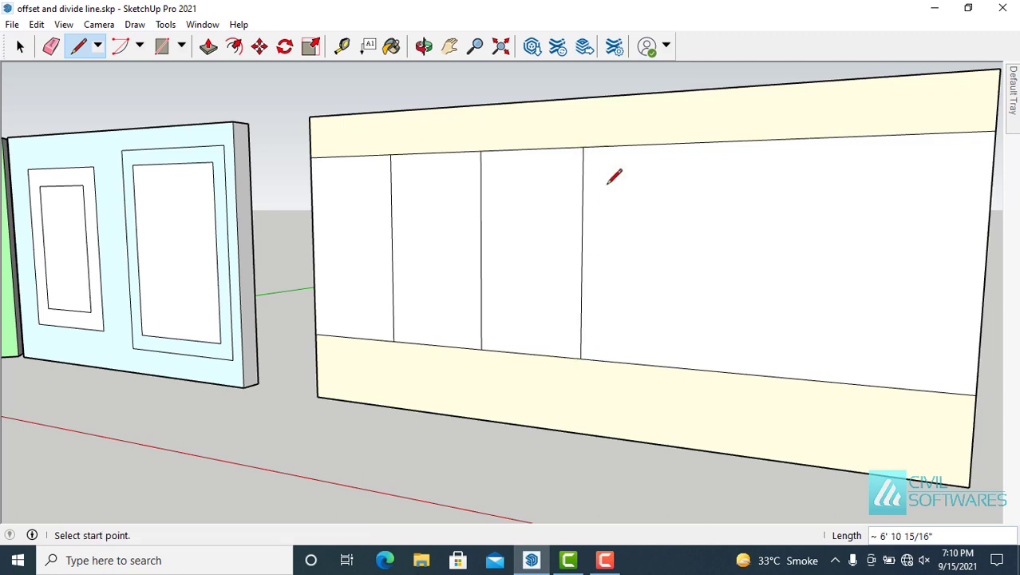
left_click(694, 369)
left_click(701, 142)
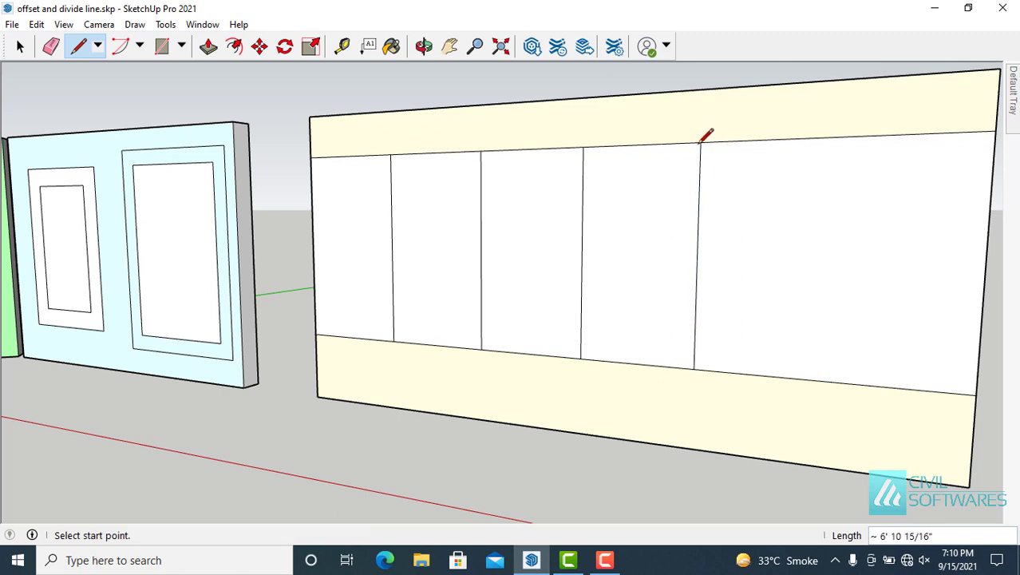
left_click(824, 381)
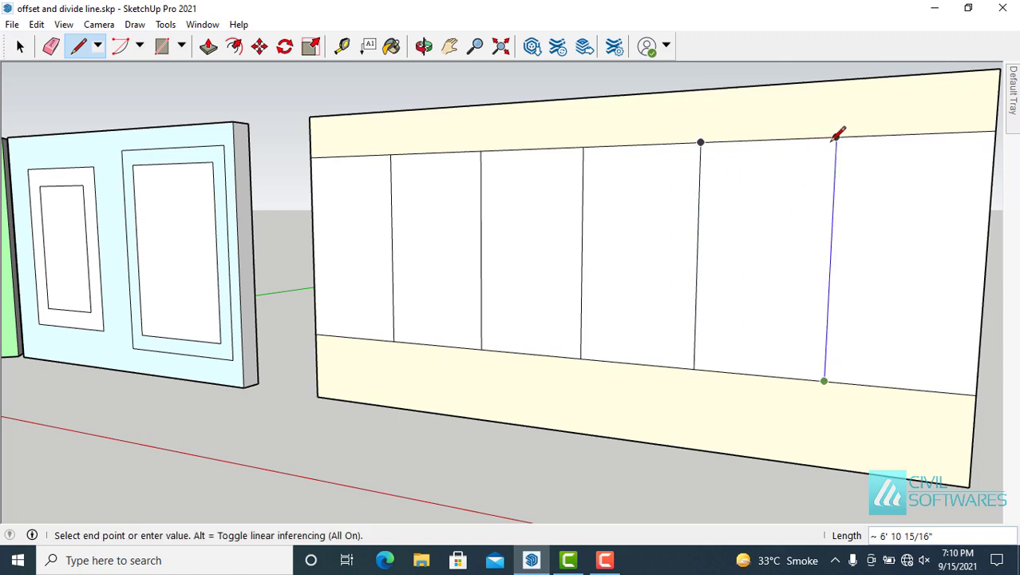
left_click(836, 139)
key("space")
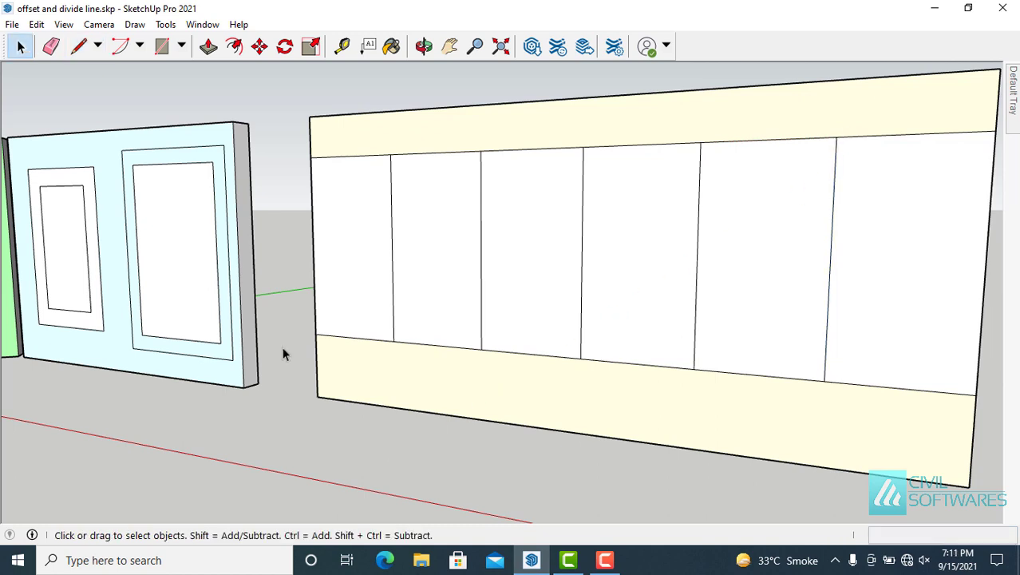
Divide the leftmost vertical band line into 8 segments and select one piece to verify
left_click(393, 261)
right_click(394, 261)
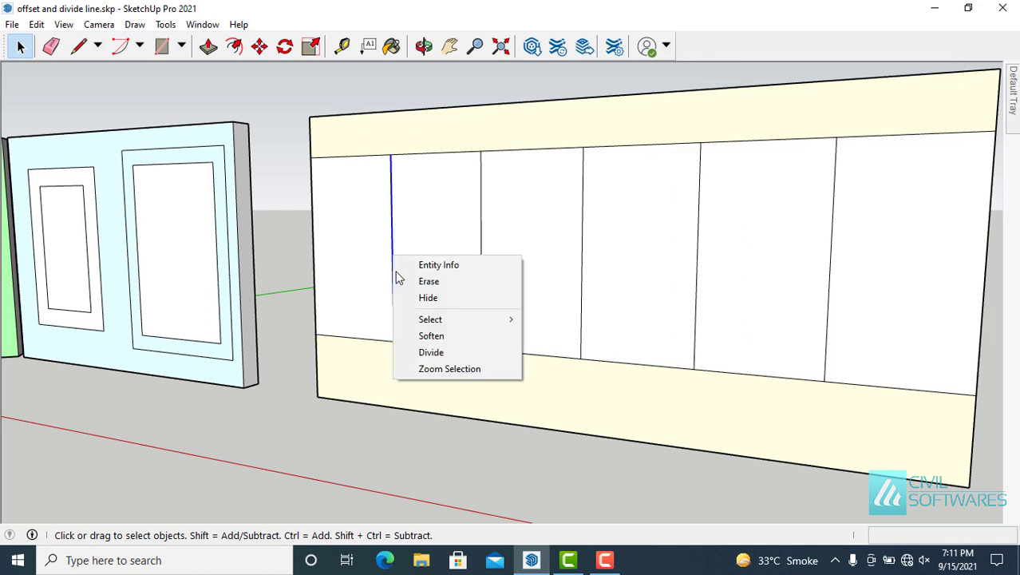
left_click(420, 352)
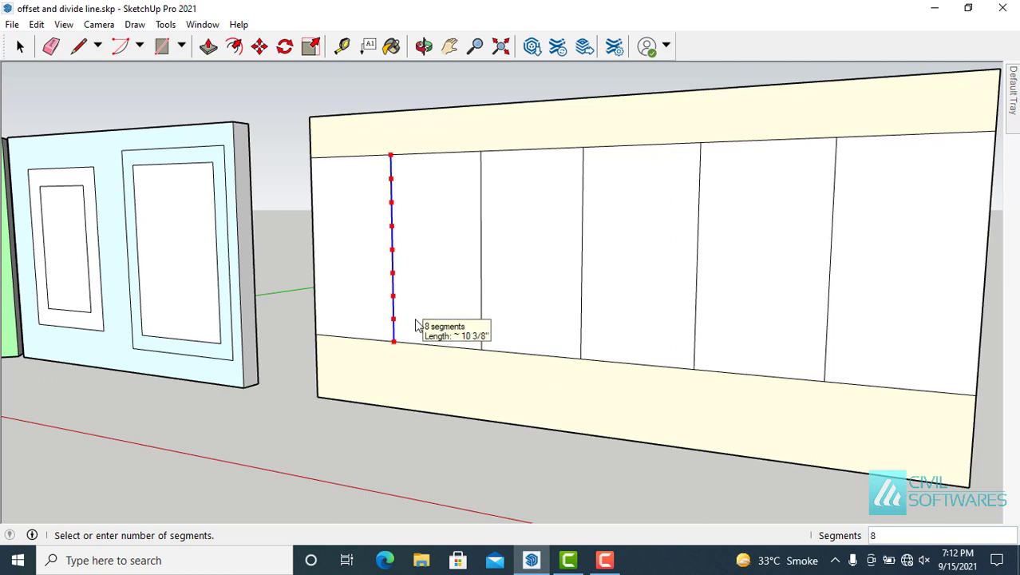
left_click(415, 325)
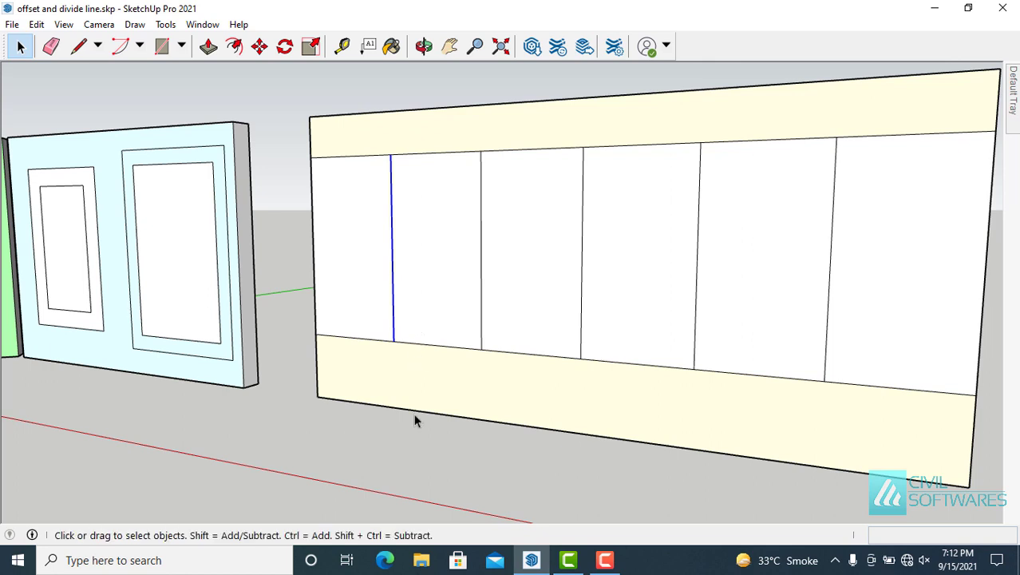
left_click(408, 457)
left_click(390, 169)
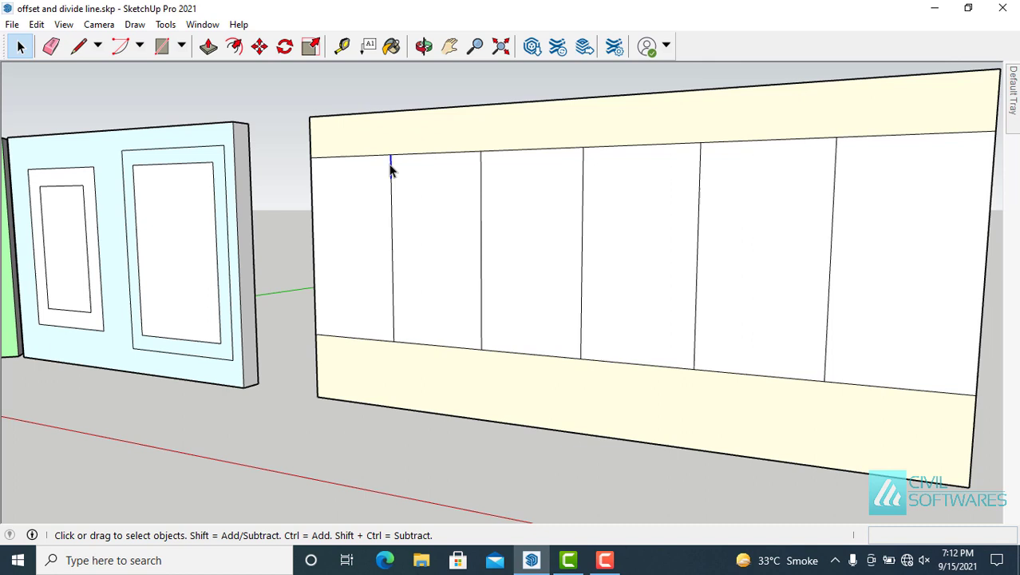